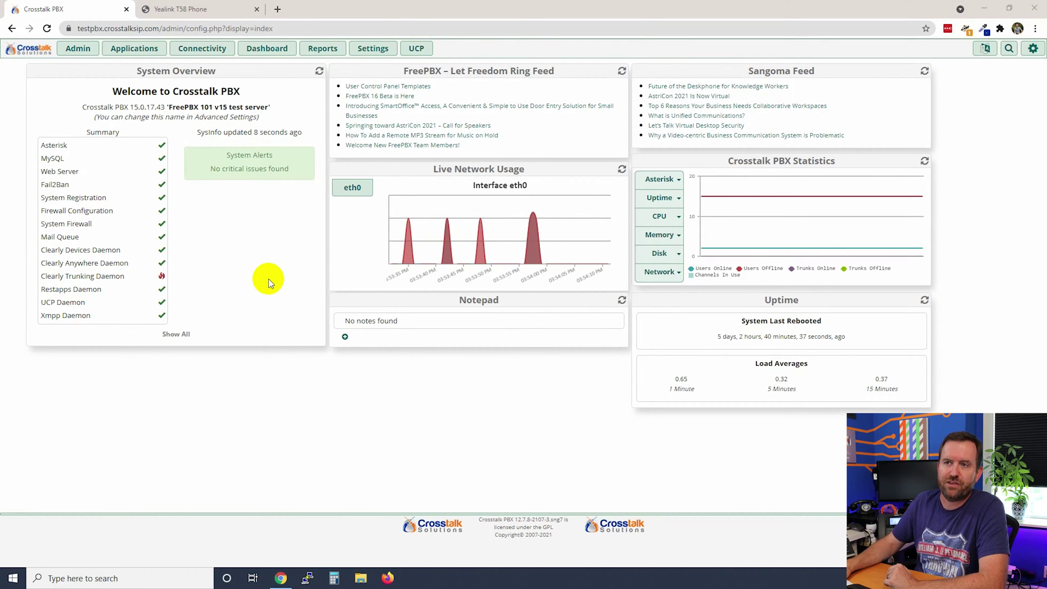
Open the Applications > Extensions list and start editing extension 202.
left_click(114, 48)
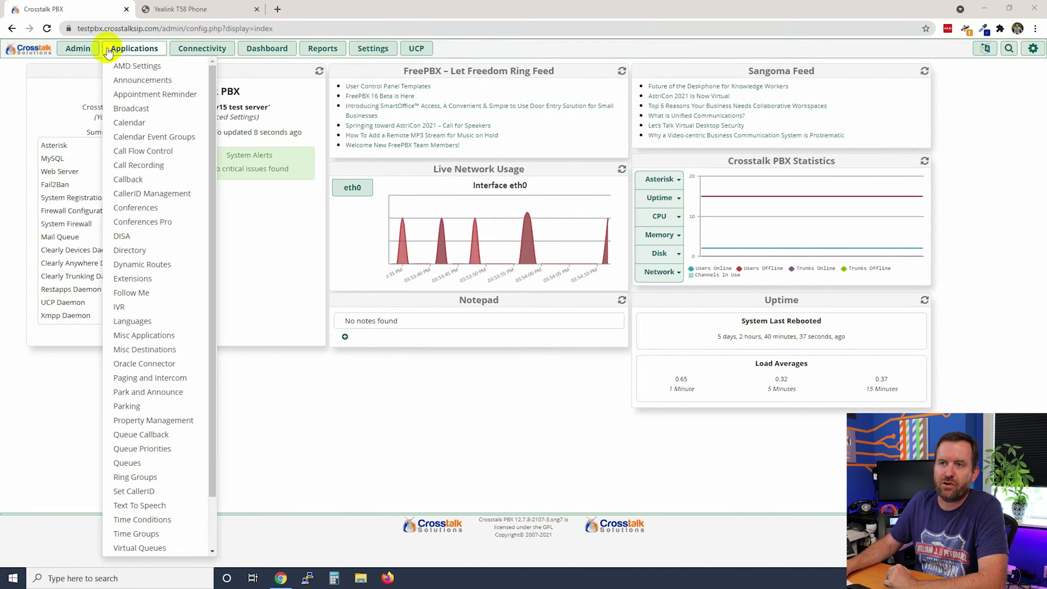
left_click(135, 277)
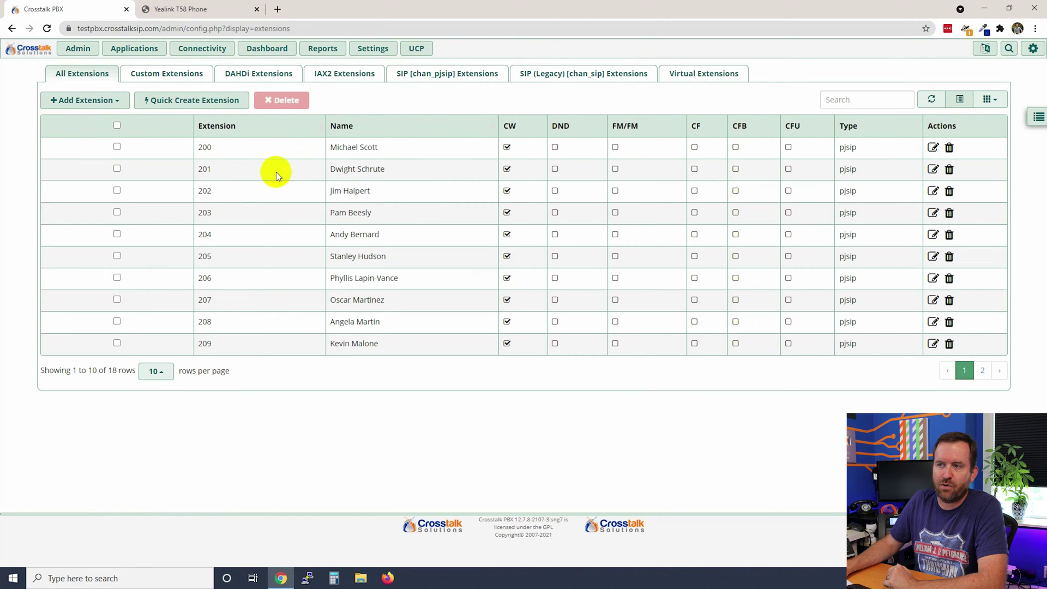
left_click_drag(372, 148, 321, 145)
left_click_drag(398, 169, 319, 170)
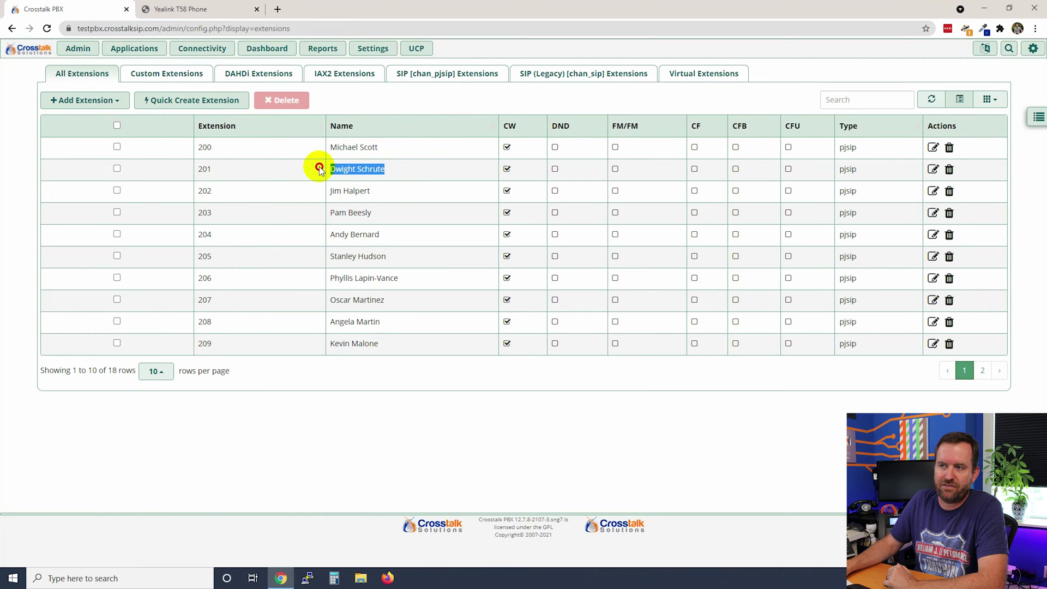
left_click_drag(373, 191, 328, 194)
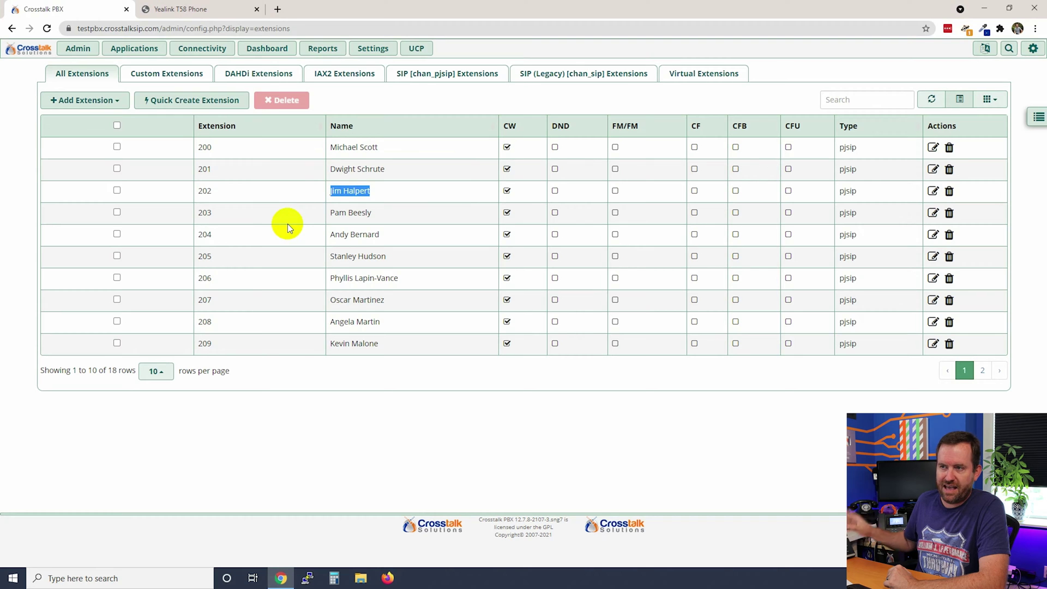
left_click(642, 460)
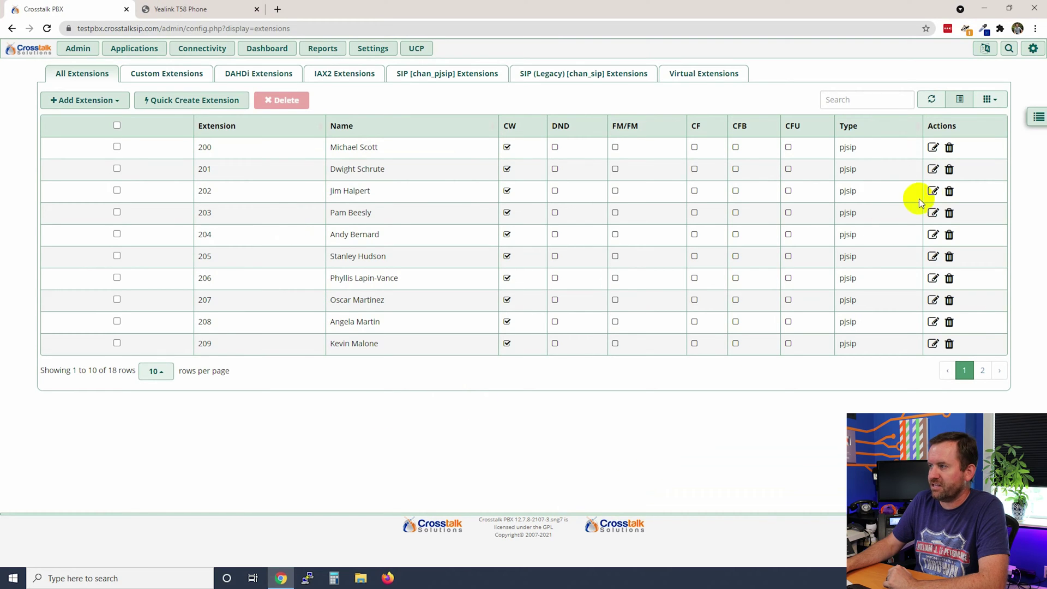
left_click(933, 191)
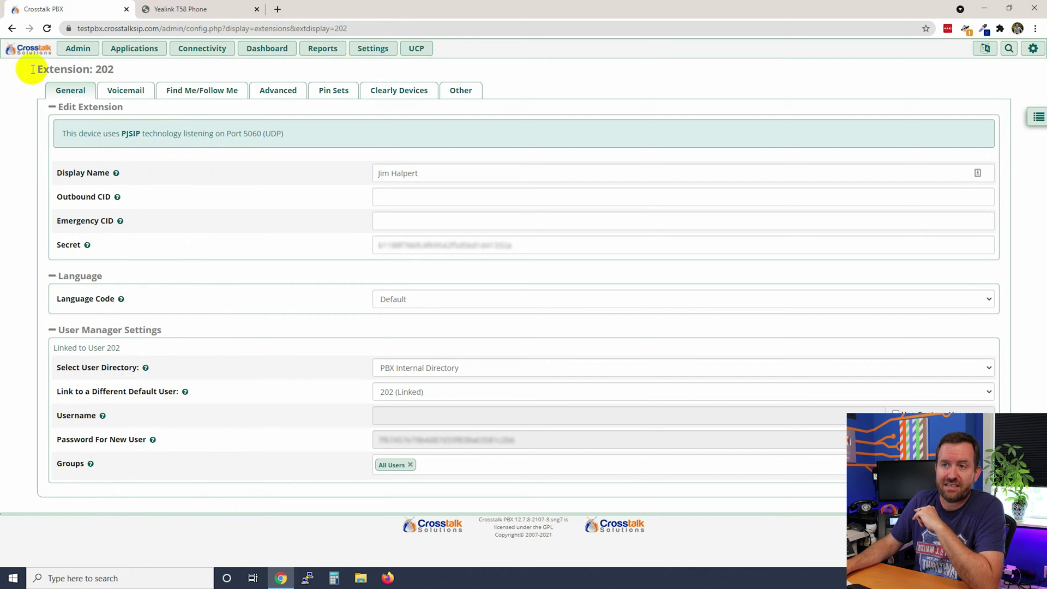
Select the full Secret value on extension 202's General tab.
double_click(105, 70)
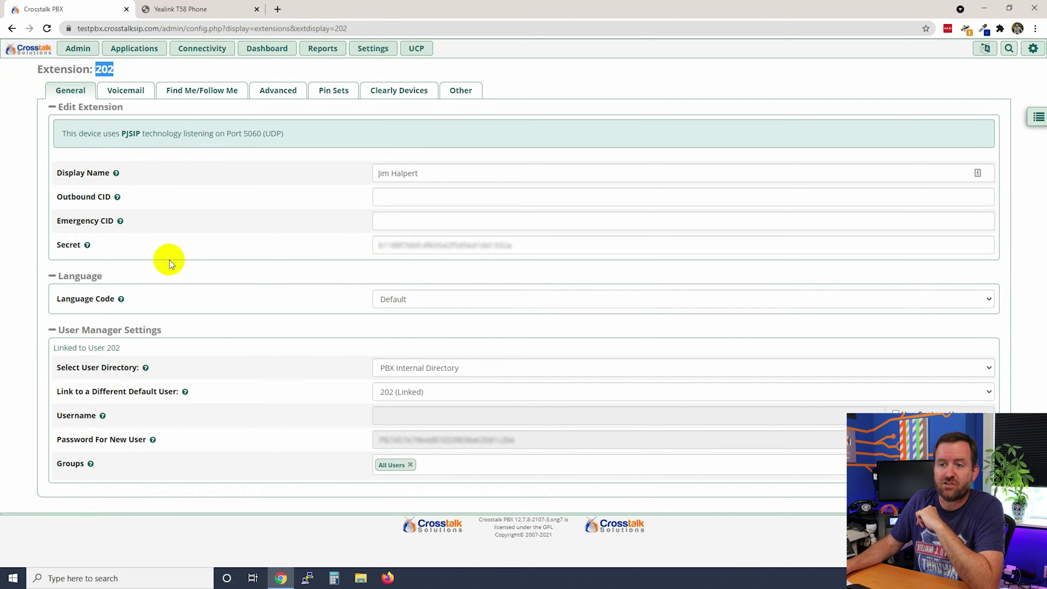
double_click(68, 245)
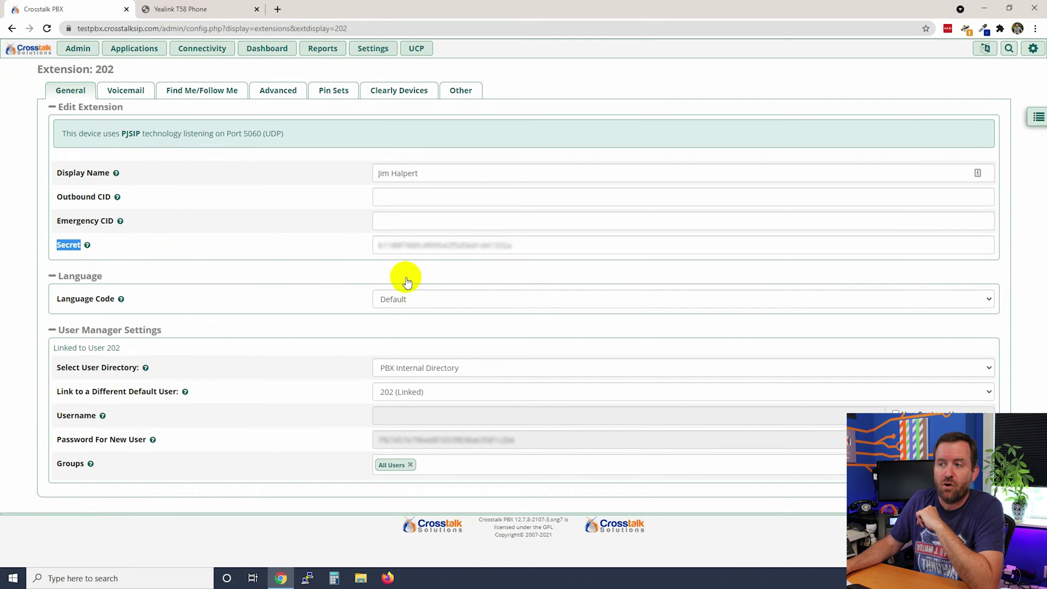
left_click_drag(521, 243, 315, 244)
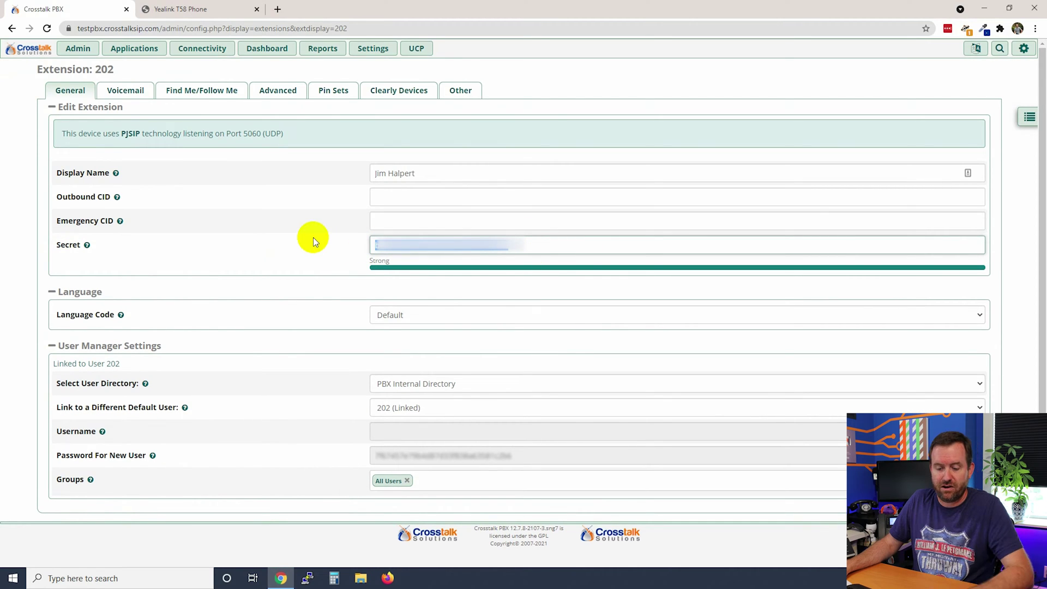
left_click(355, 287)
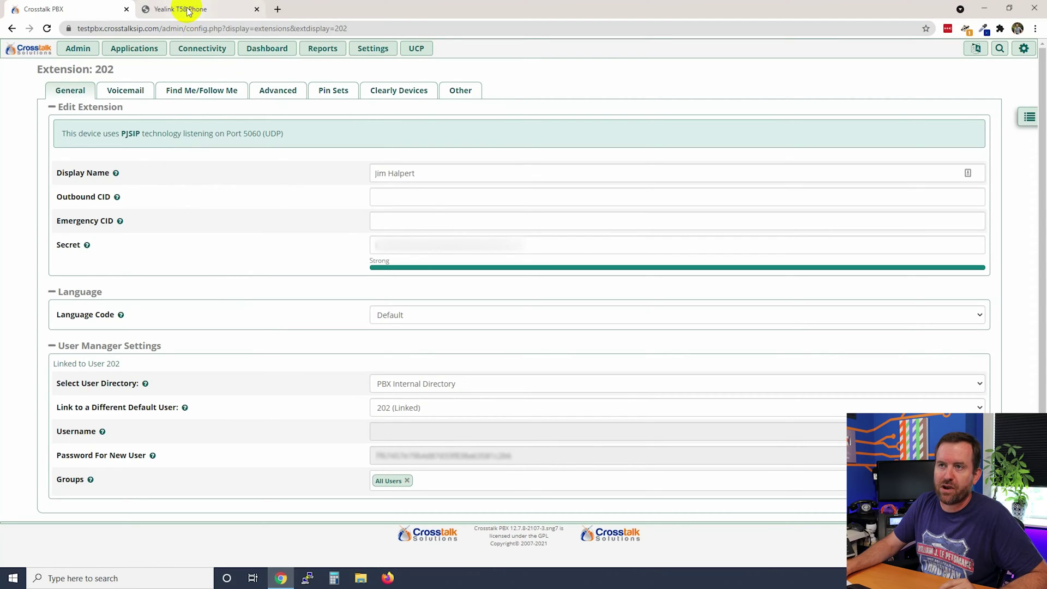
Switch to the Yealink T58 Phone browser tab showing the login page.
left_click(186, 12)
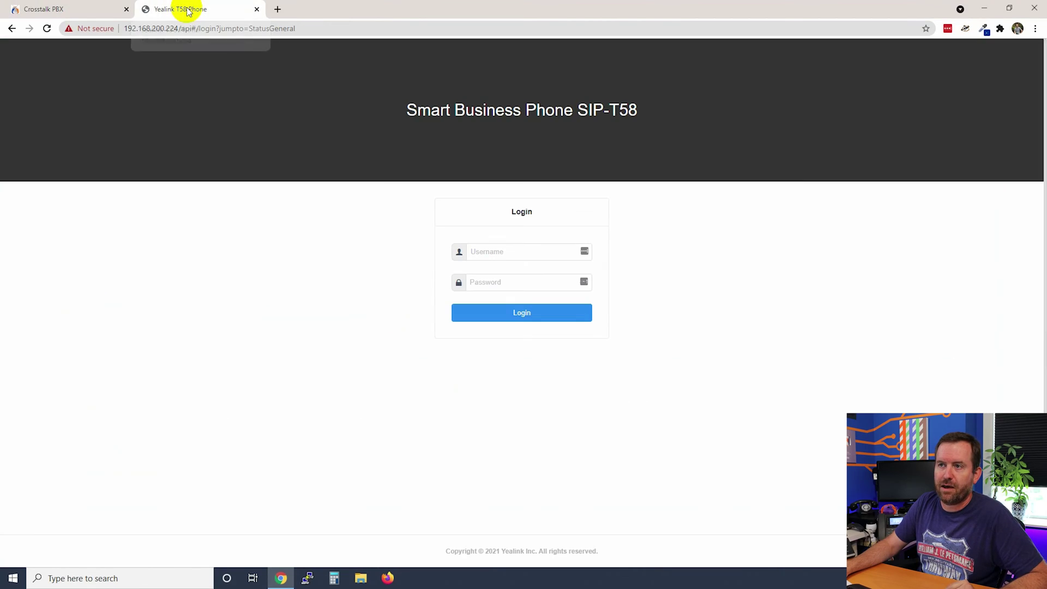
Log in to the Yealink T58 web interface with the admin username and password.
left_click(502, 251)
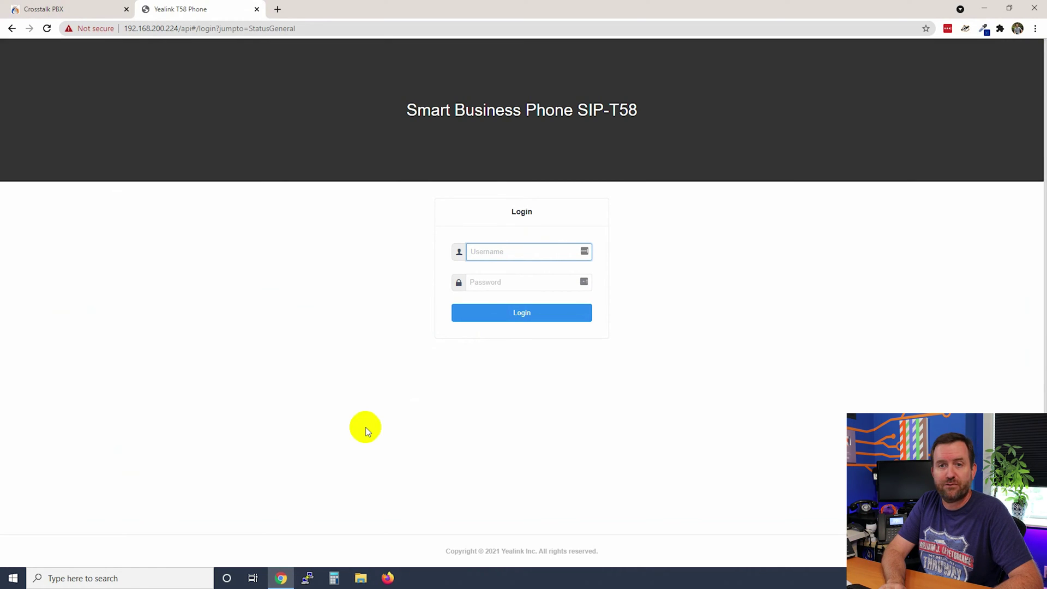
key("Tab")
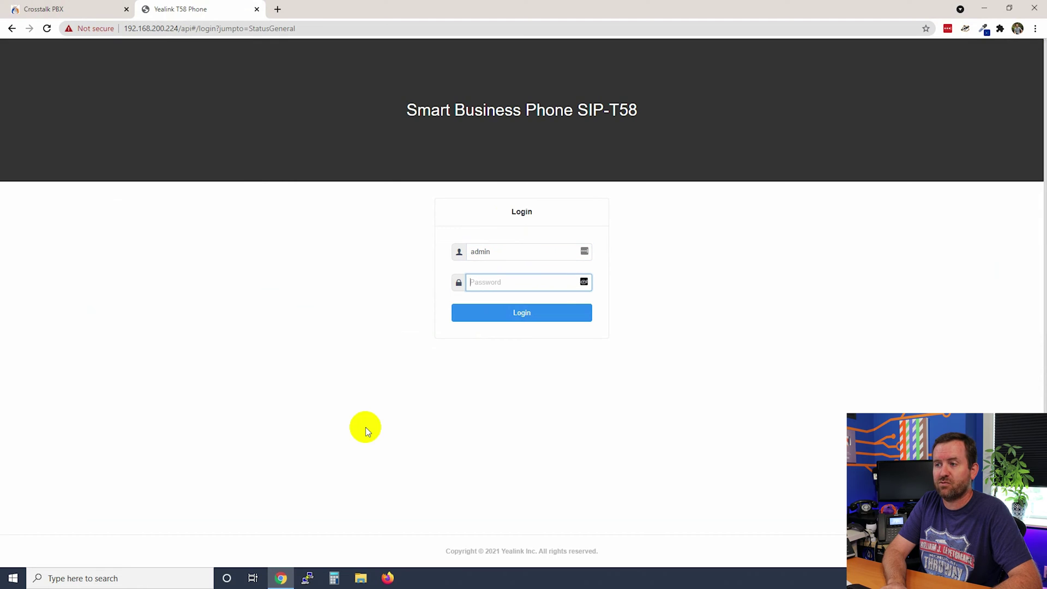
key("Return")
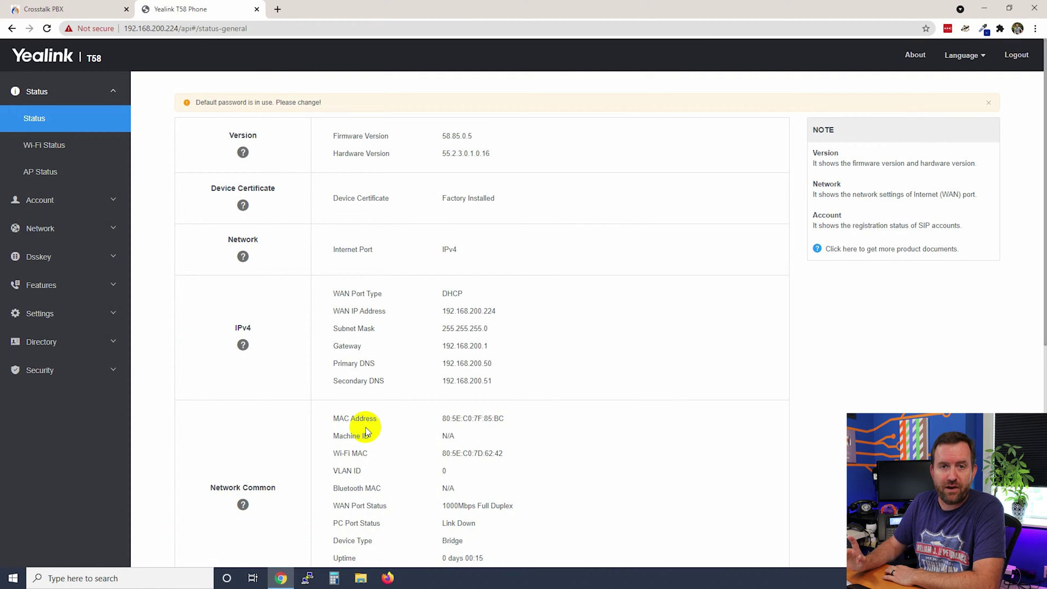
Open the Security settings page for the admin password.
left_click_drag(327, 104, 197, 105)
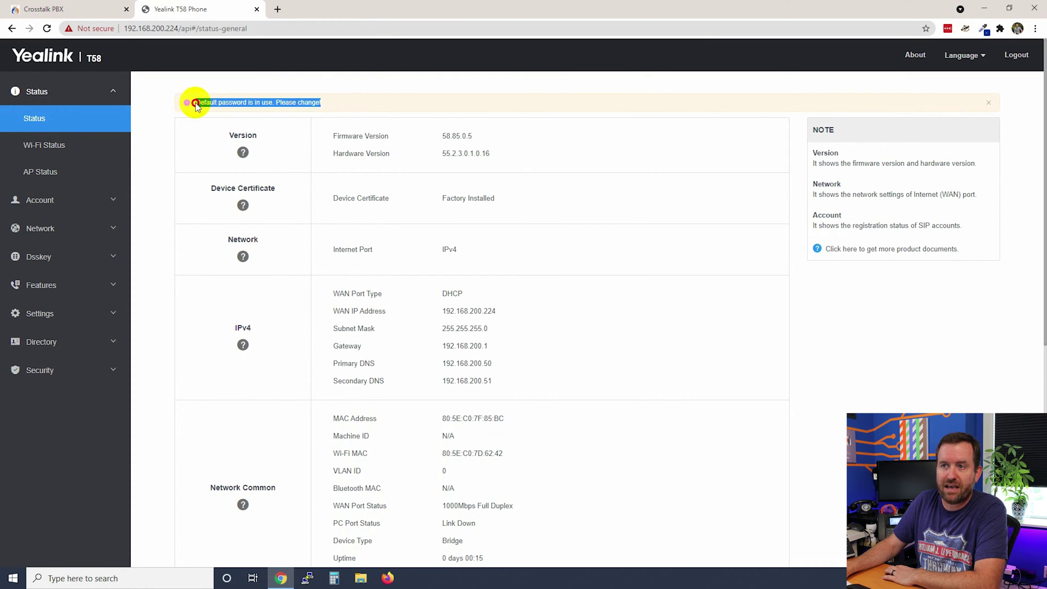
left_click(173, 234)
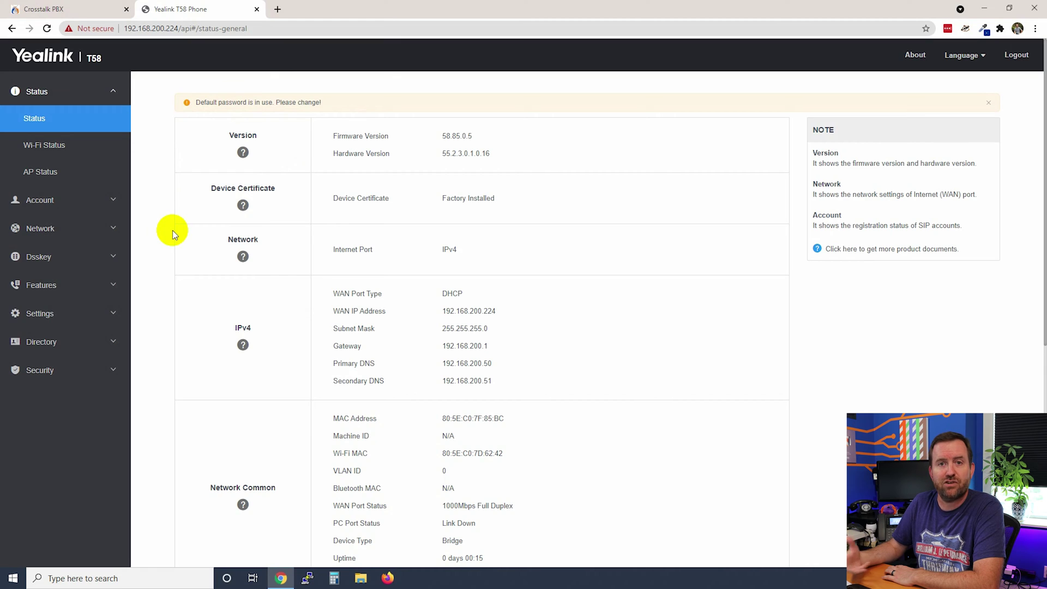
left_click(98, 363)
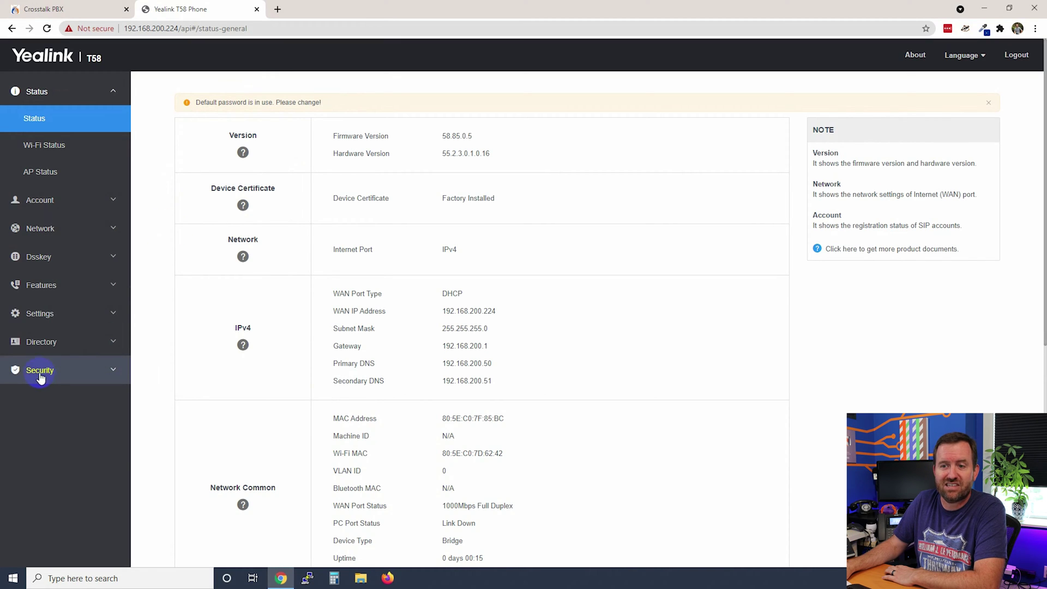
left_click(52, 344)
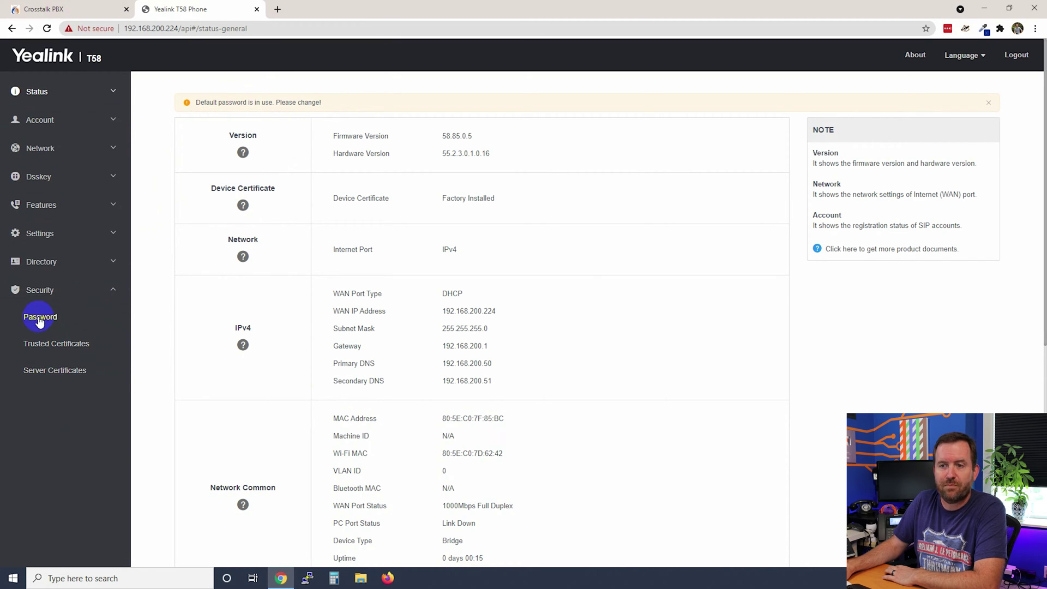
left_click(40, 319)
Change the admin password from 'admin' to the pasted new password, save, and sign back in as admin.
left_click(362, 154)
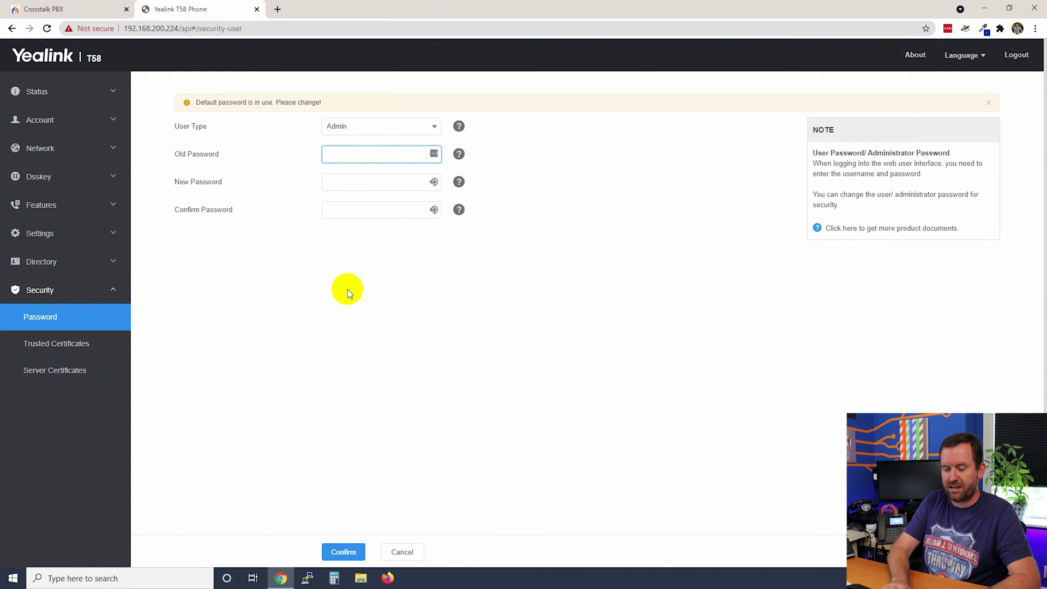
type("admin")
key("Tab")
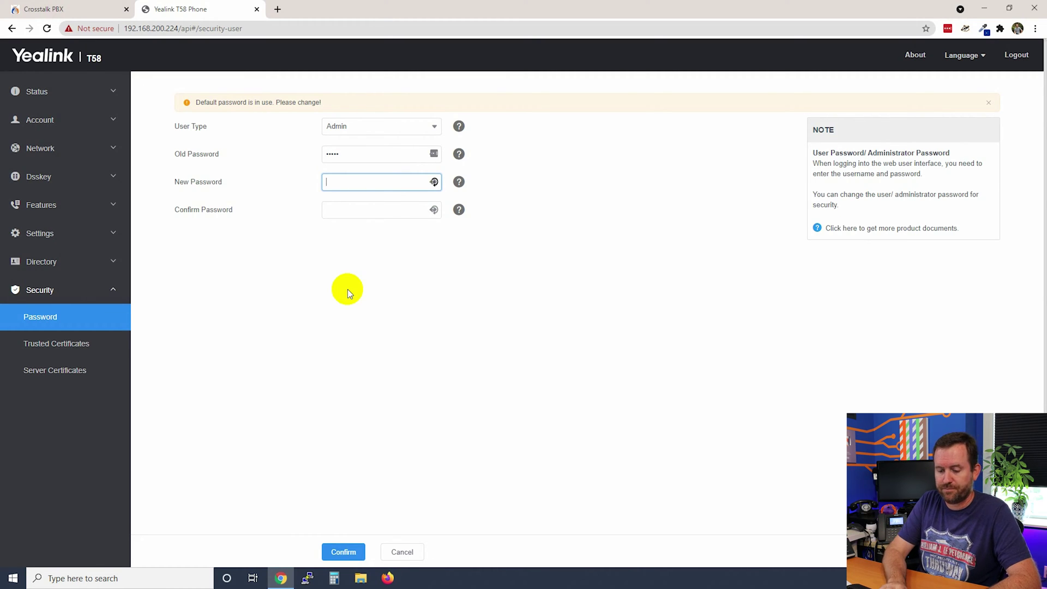
key("ctrl+v")
key("Tab")
key("ctrl+v")
left_click(344, 552)
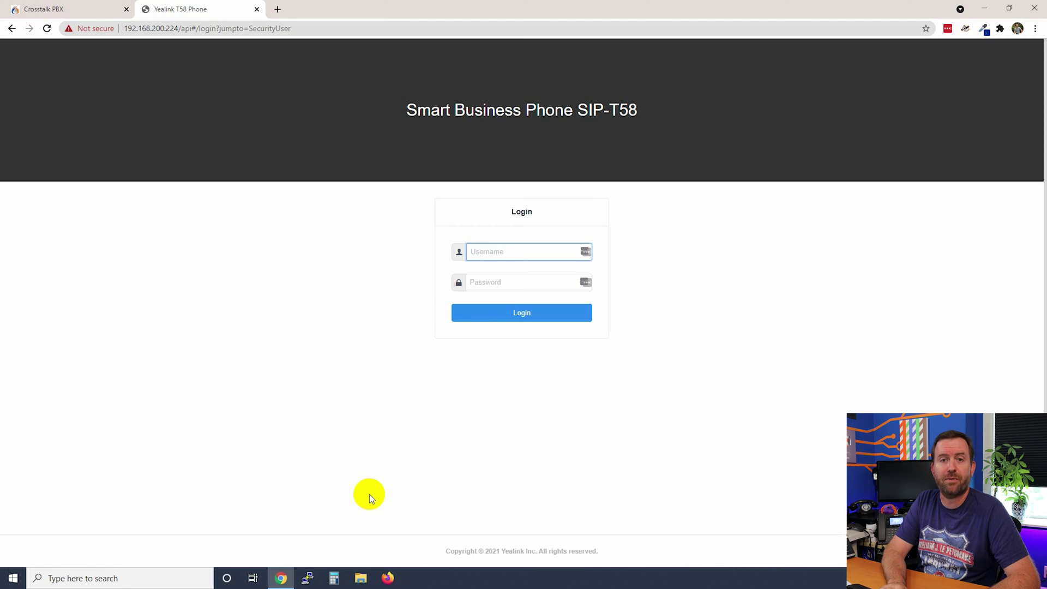
type("admin")
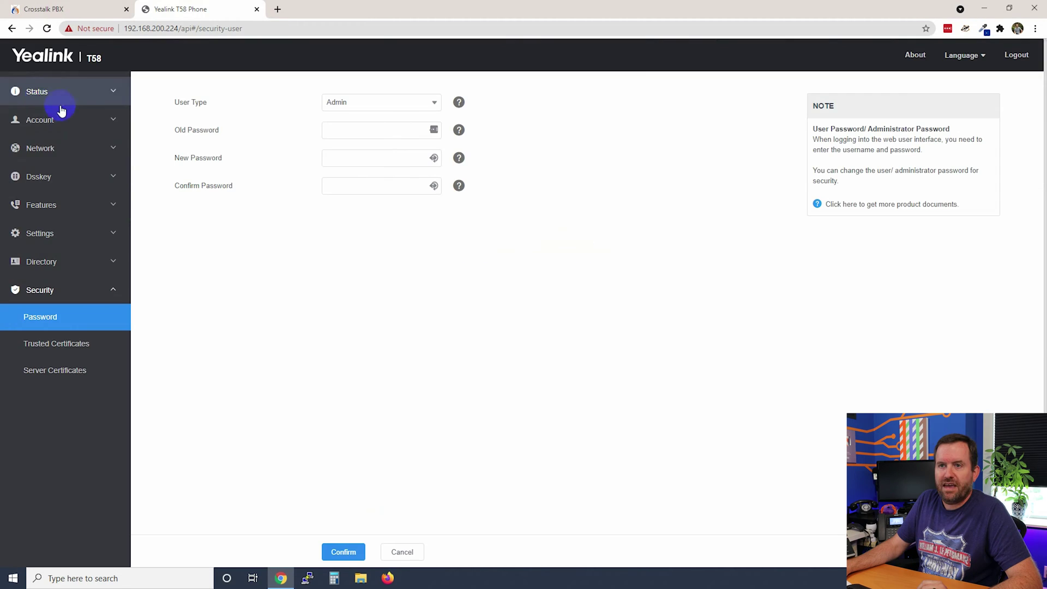
Open the Account > Register settings page.
left_click(40, 123)
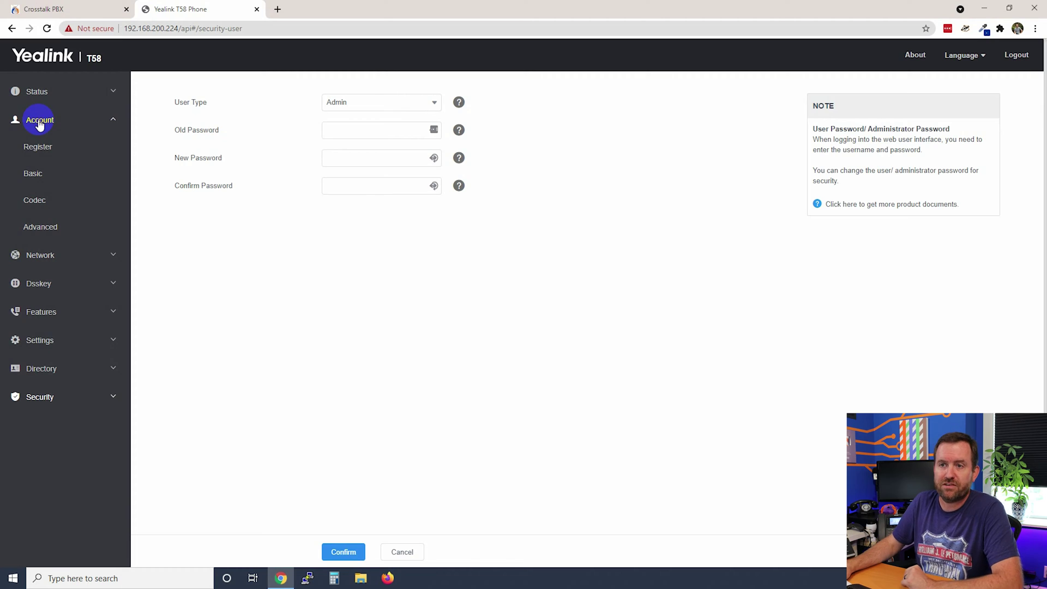
left_click(39, 152)
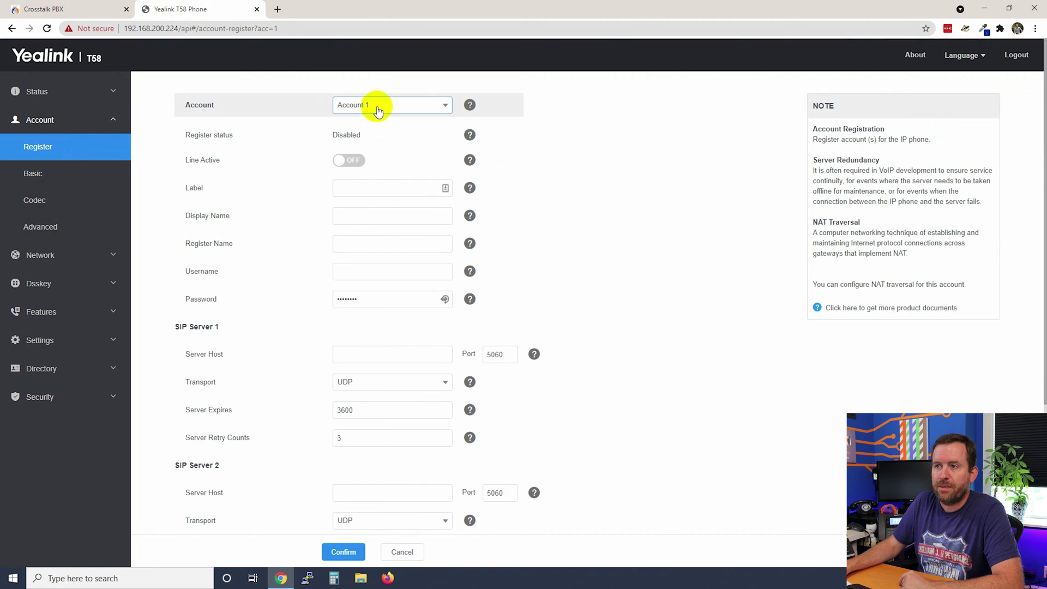
Select Account 1 and switch its Line Active setting on.
left_click(356, 105)
scroll(376, 191, "down", 2)
scroll(376, 180, "up", 3)
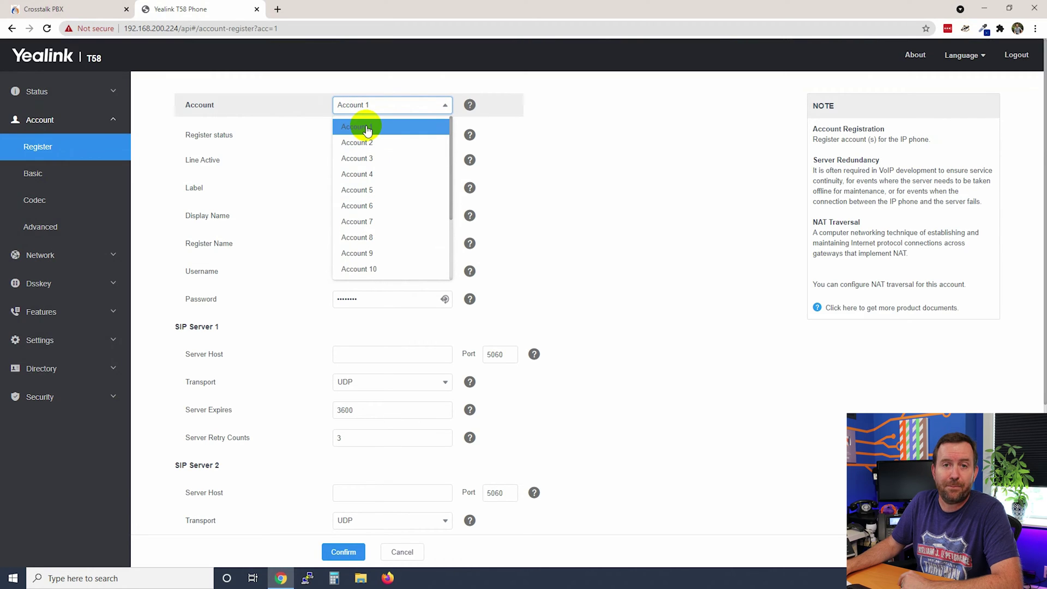
left_click(367, 127)
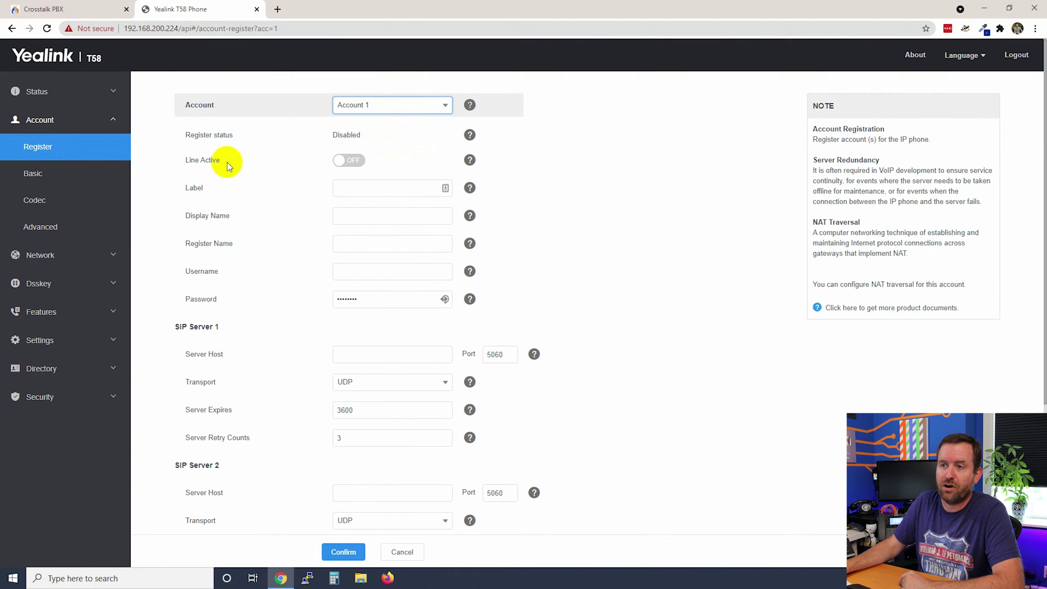
left_click_drag(178, 158, 240, 159)
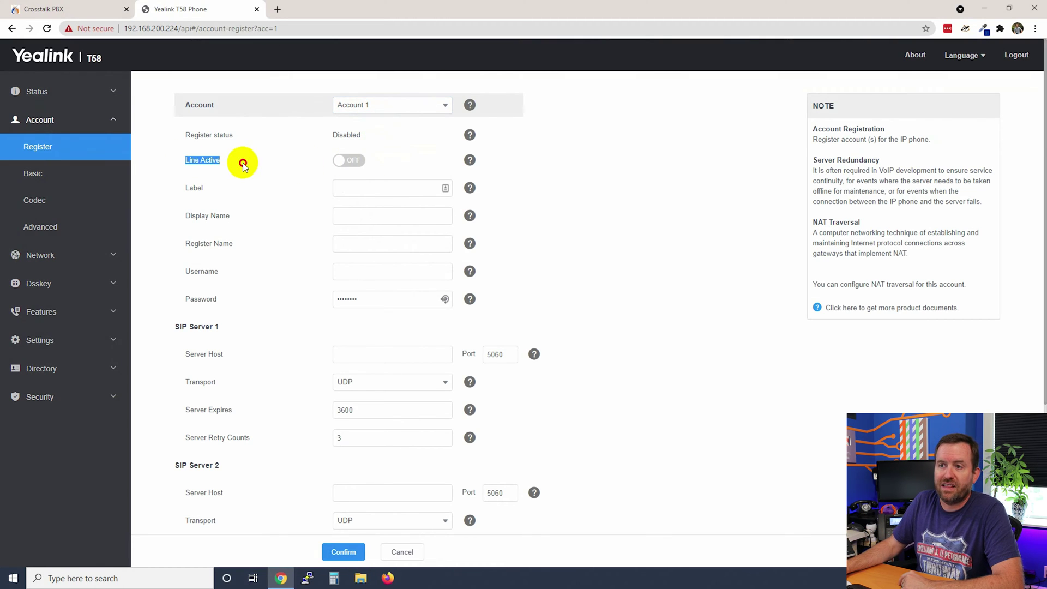
left_click(340, 161)
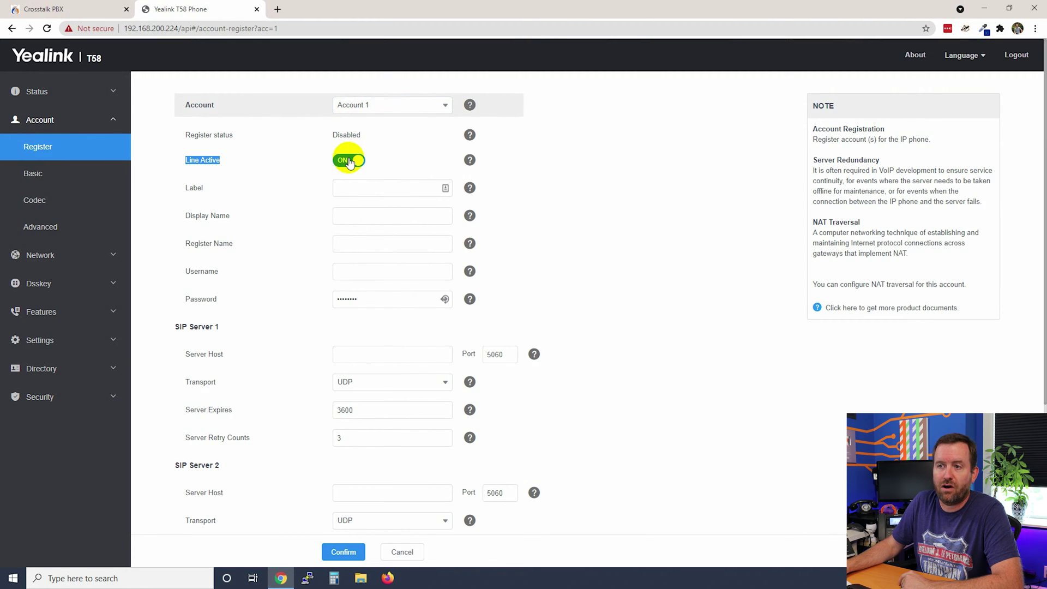
Enter label 202, the user's display name, register name 202, username 202, and paste the SIP password.
left_click(367, 188)
type("202")
key("Tab")
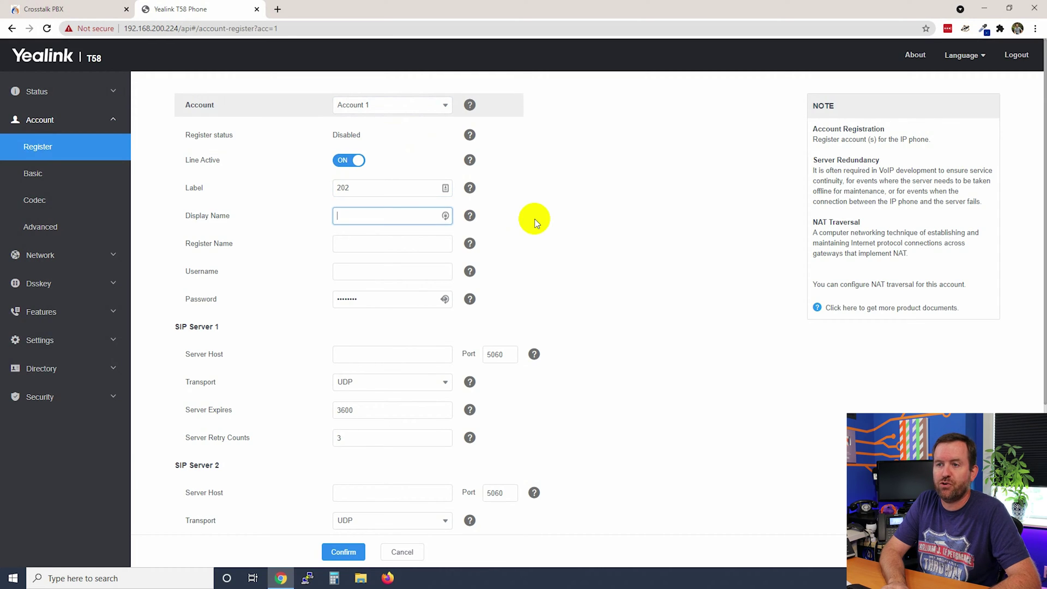
type("Jim Halpert")
key("Tab")
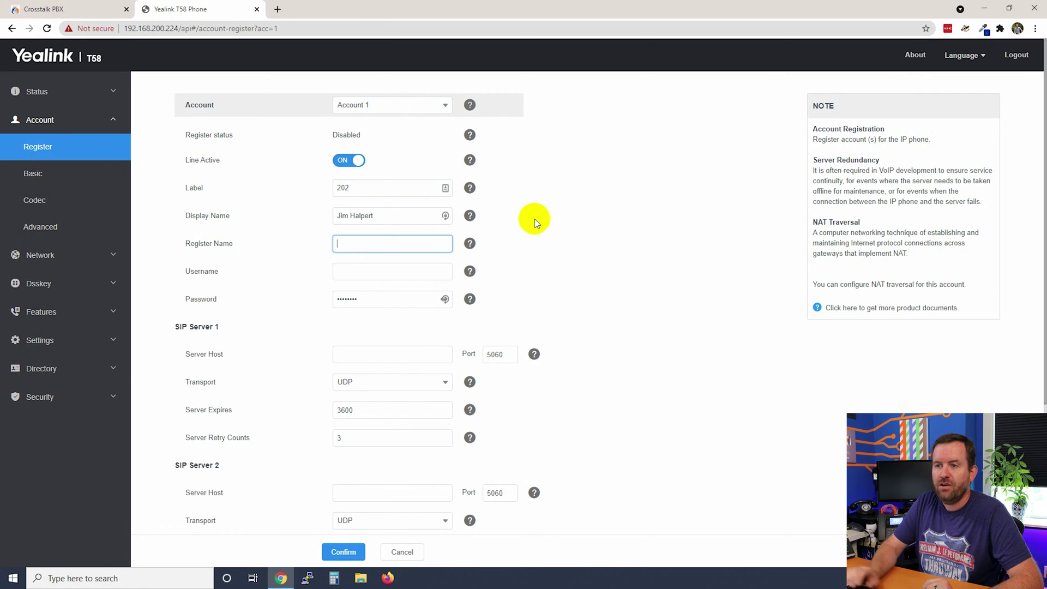
type("202")
key("Tab")
type("202")
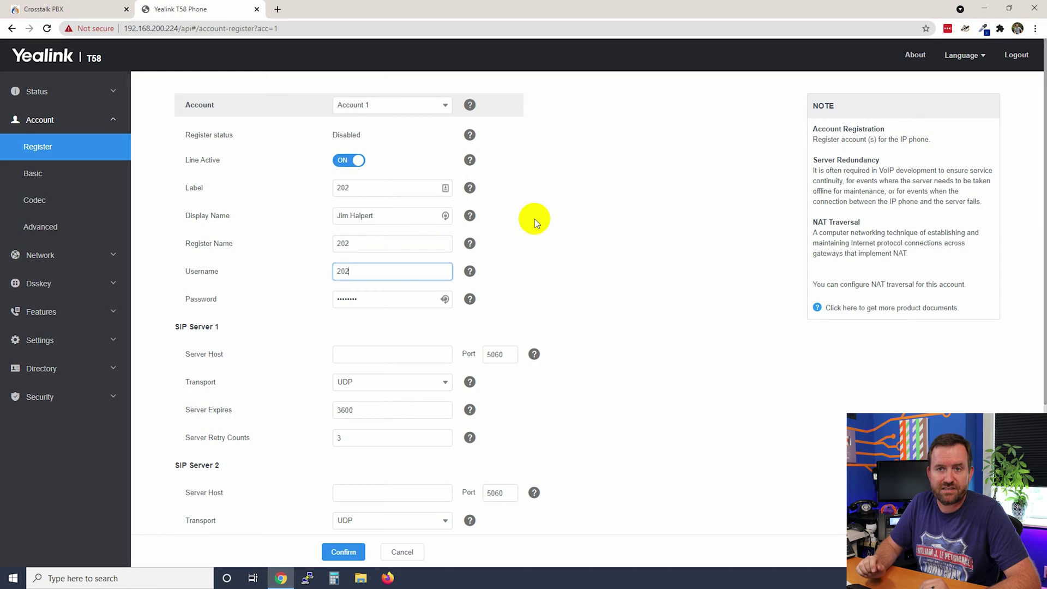
key("Tab")
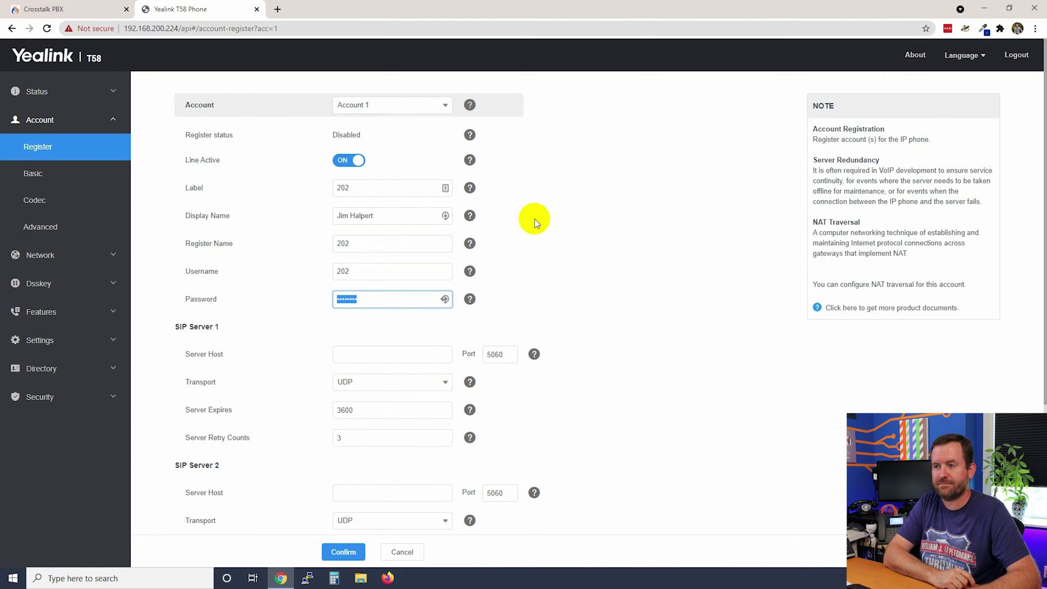
key("ctrl+v")
Set server host testpbx.crosstalksip.com on port 5060 and confirm, so Account 1 shows Registered.
left_click(381, 353)
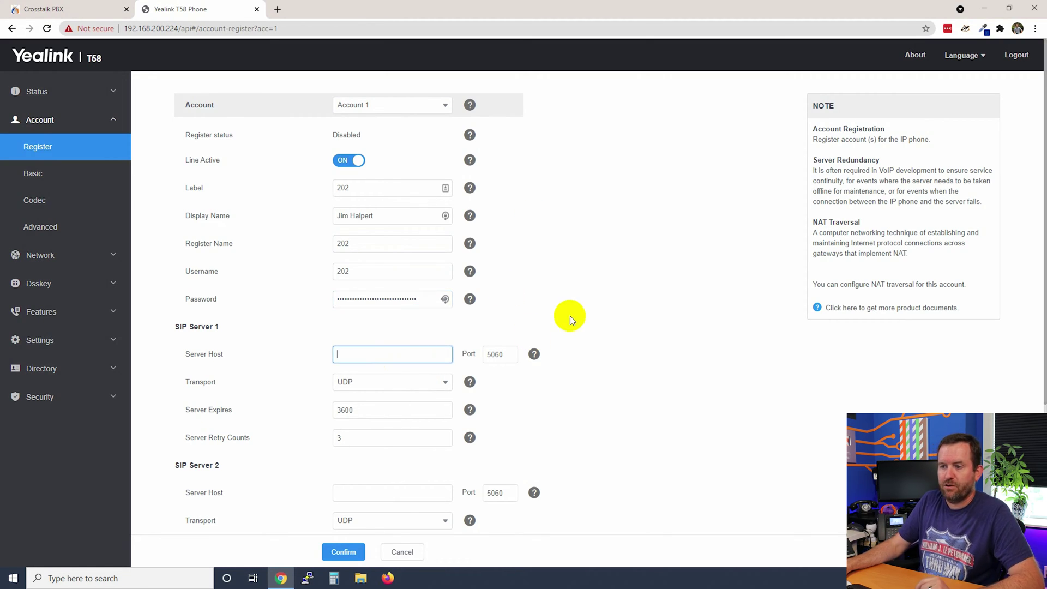
type("testpbx.crosstalksip.com")
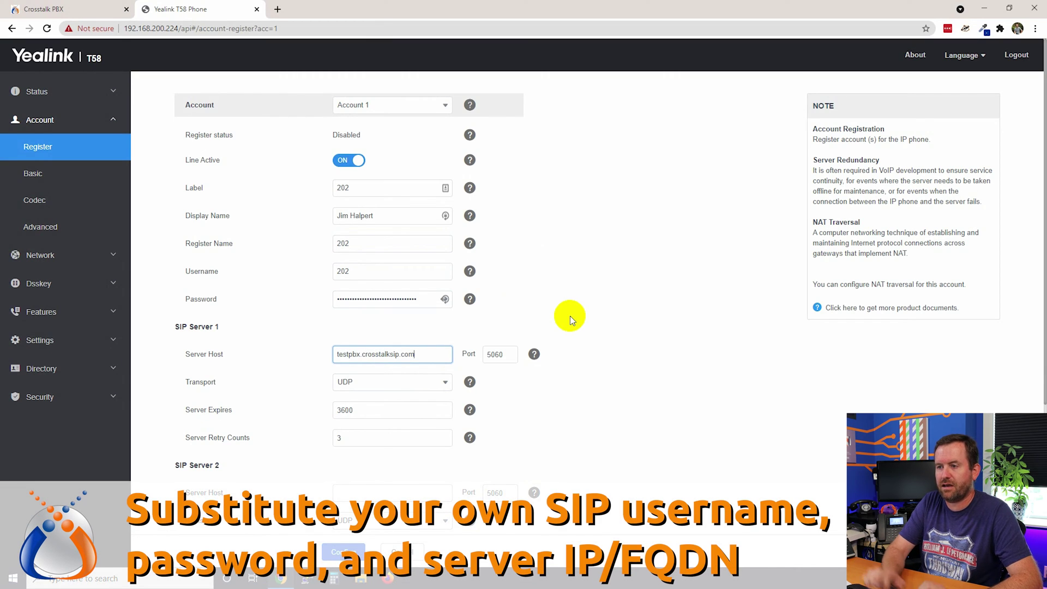
left_click(513, 358)
left_click(513, 352)
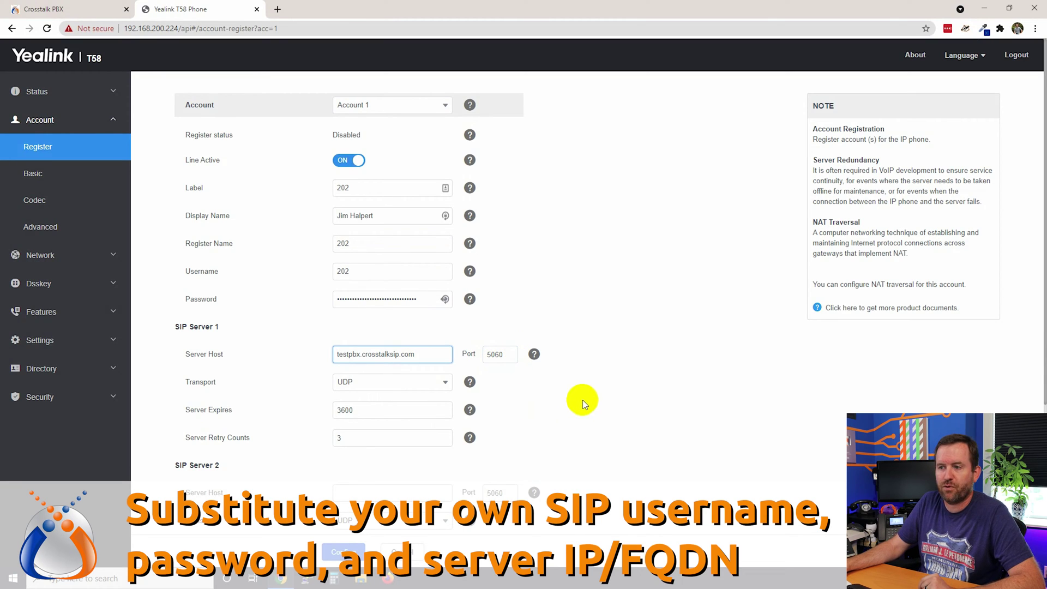
left_click(343, 552)
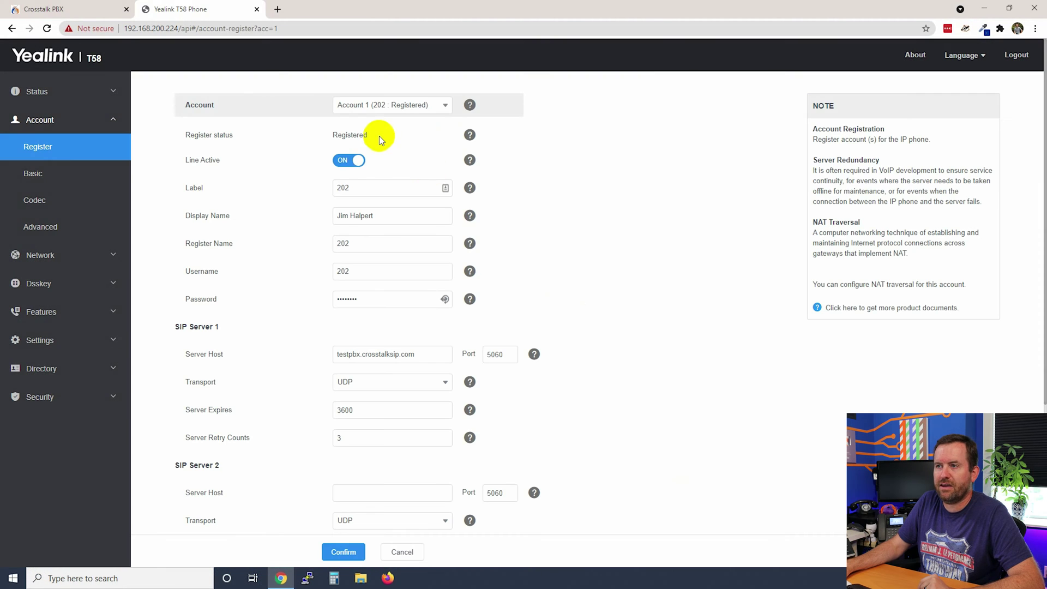
left_click_drag(379, 136, 315, 132)
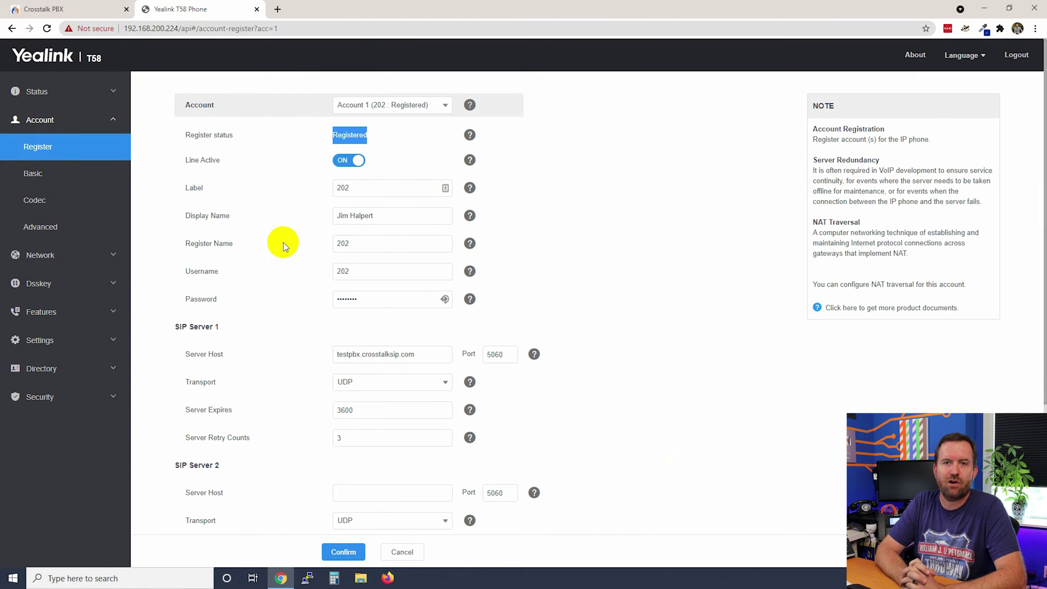
left_click(47, 95)
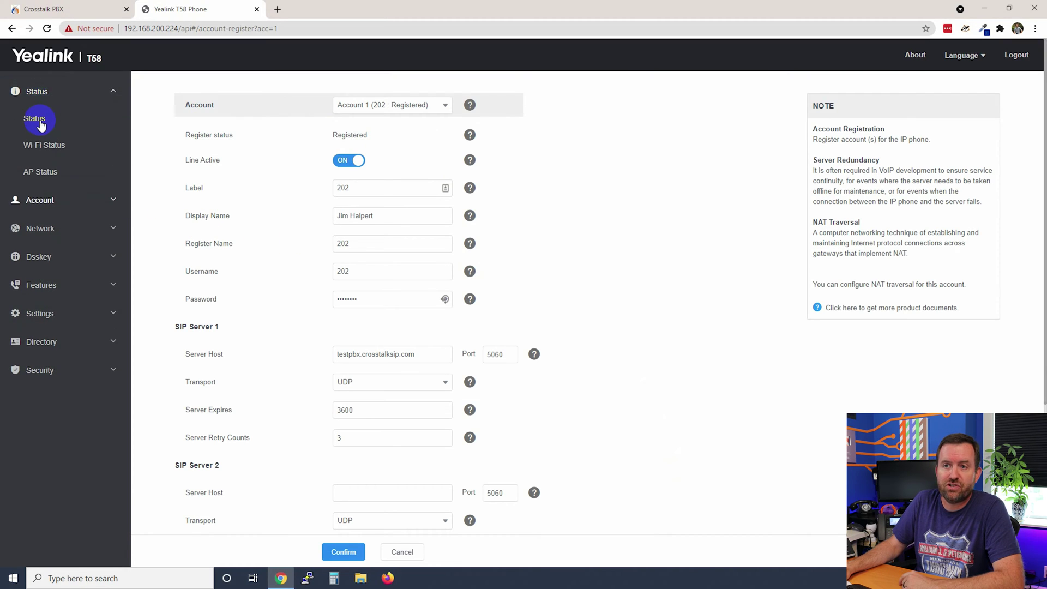
left_click(41, 125)
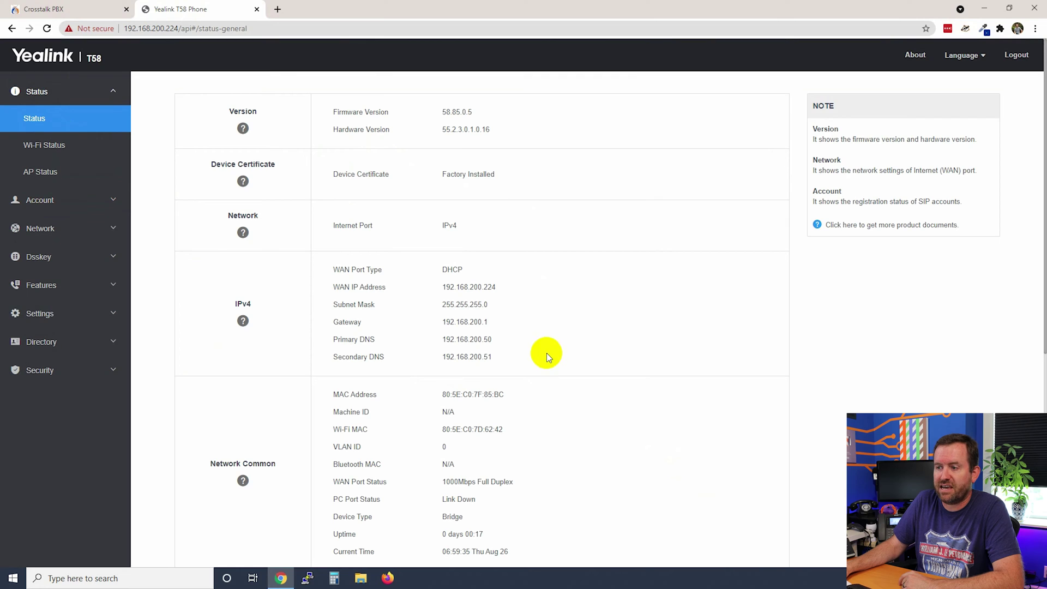
scroll(547, 353, "down", 6)
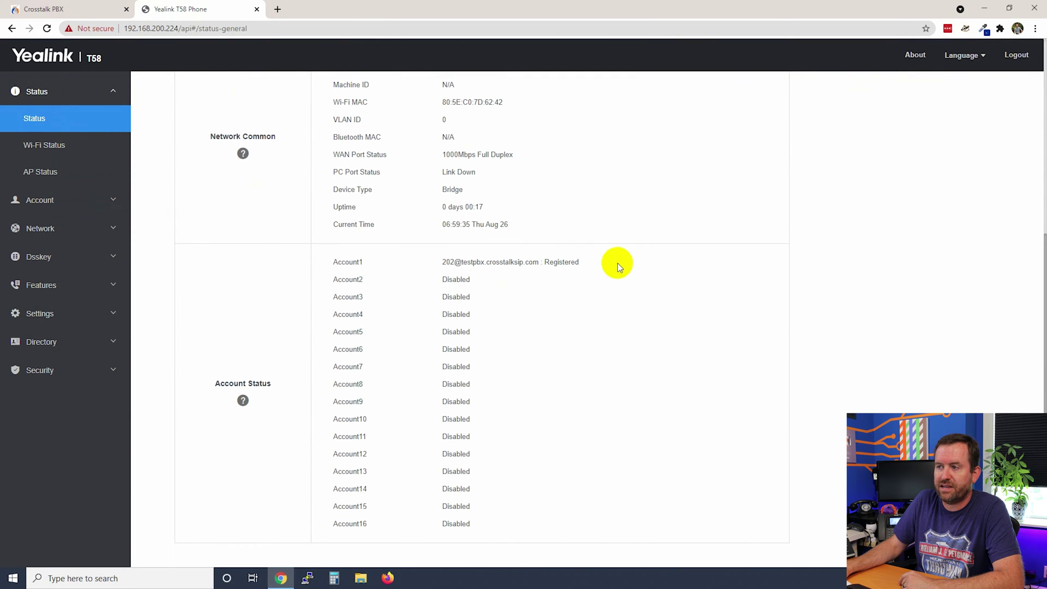
left_click_drag(622, 263, 443, 262)
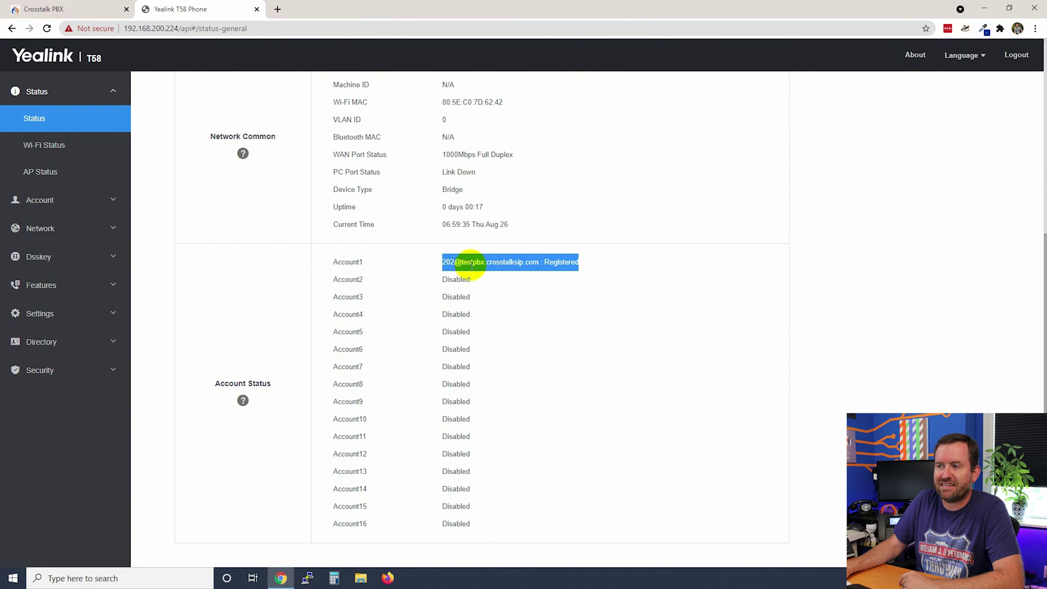
left_click(595, 274)
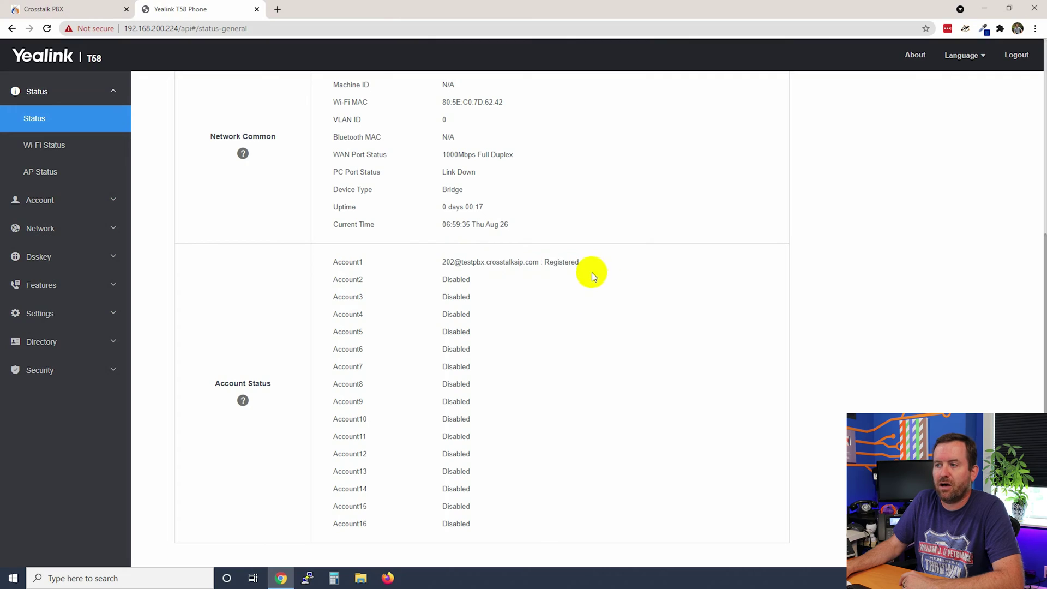
scroll(559, 352, "up", 4)
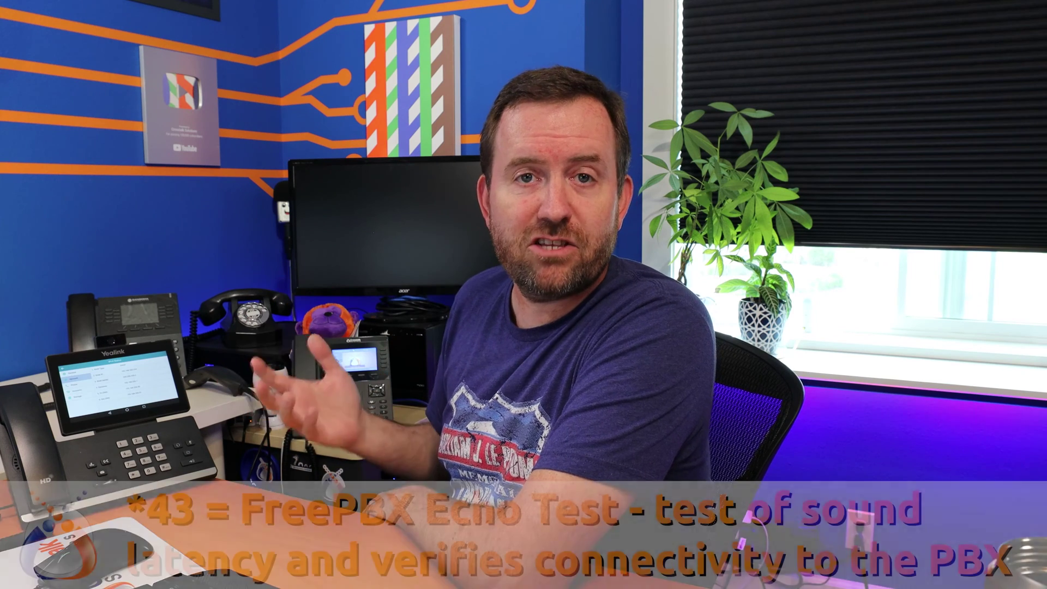